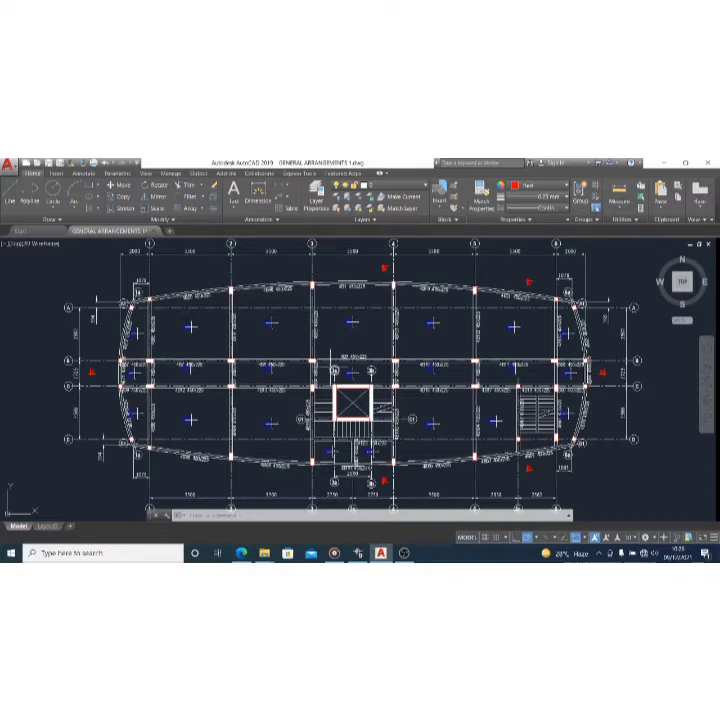
Bring up the existing Beamax beam results, then return to the AutoCAD floor plan
{"action": "scroll", "coordinate": [99, 355], "scroll_direction": "up", "scroll_amount": 2}
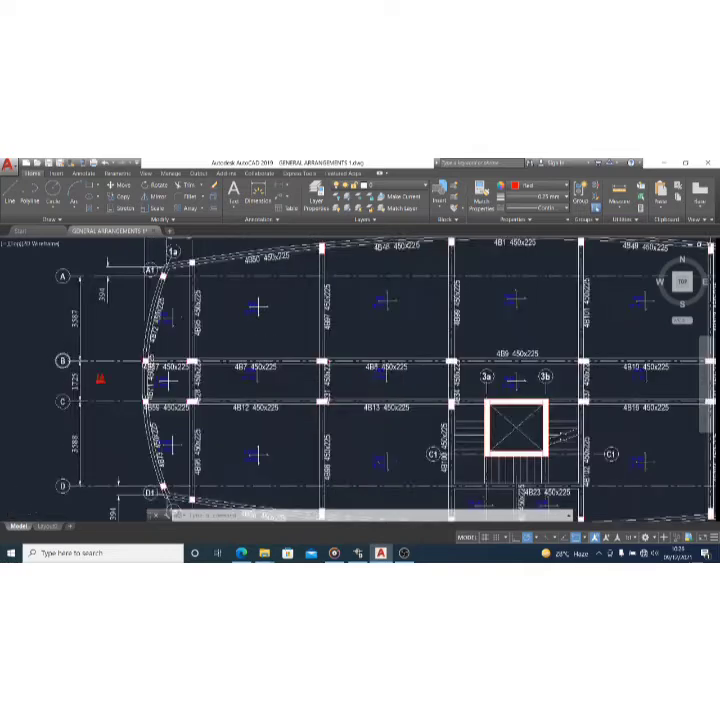
{"action": "scroll", "coordinate": [69, 359], "scroll_direction": "up", "scroll_amount": 2}
{"action": "scroll", "coordinate": [69, 359], "scroll_direction": "down", "scroll_amount": 4}
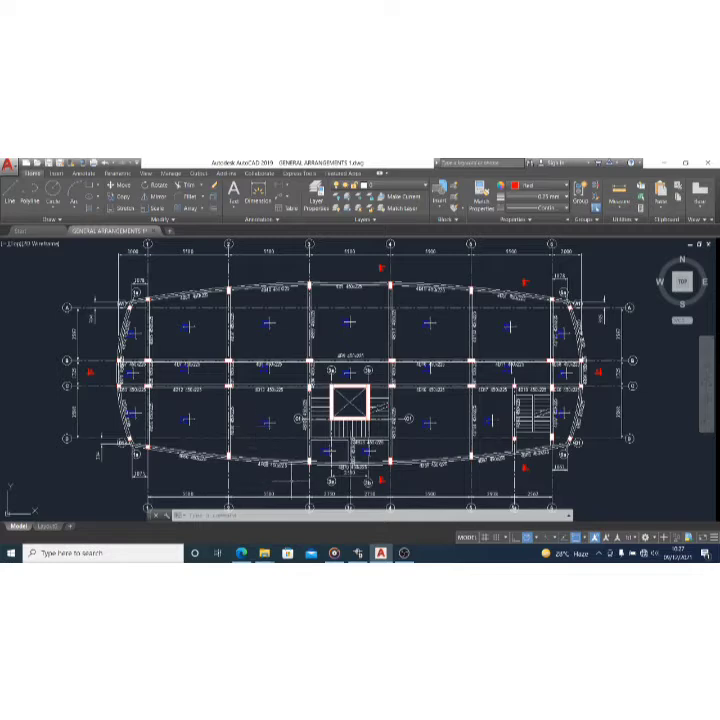
{"action": "left_click", "coordinate": [357, 552]}
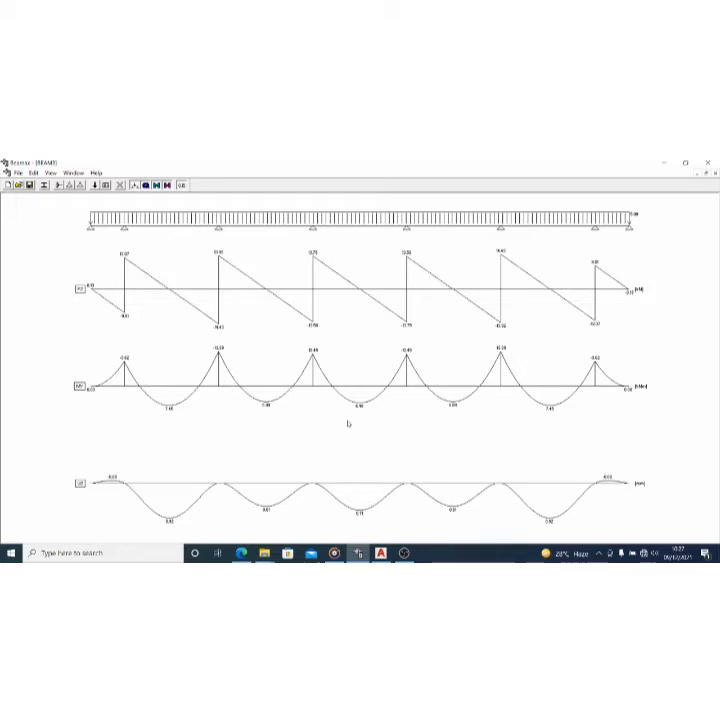
{"action": "left_click", "coordinate": [664, 163]}
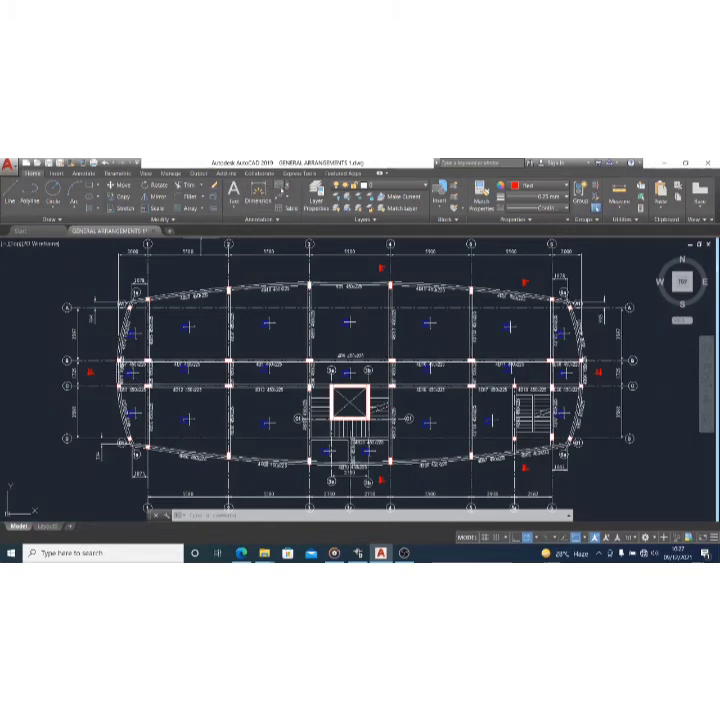
Gauge the top span of the floor plan with a linear dimension, then switch back to Beamax
{"action": "left_click", "coordinate": [257, 192]}
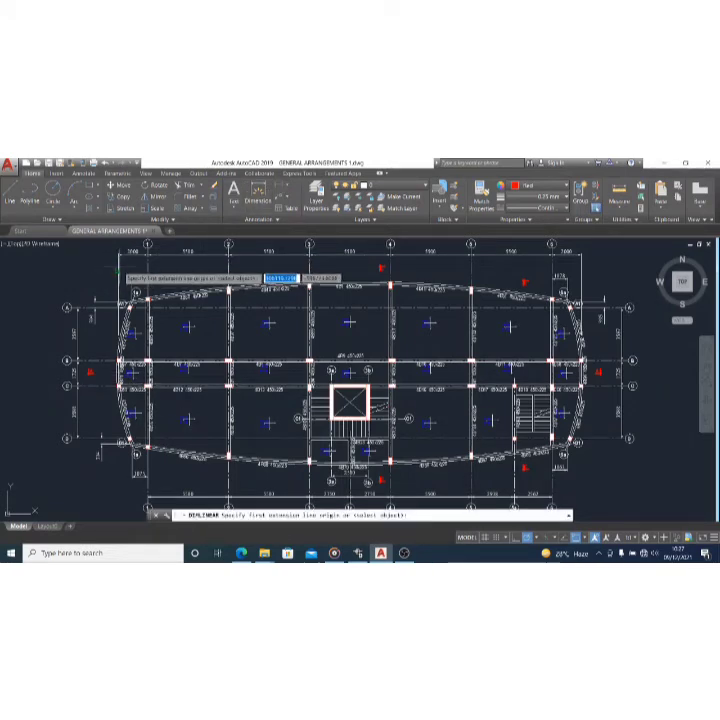
{"action": "left_click", "coordinate": [122, 270]}
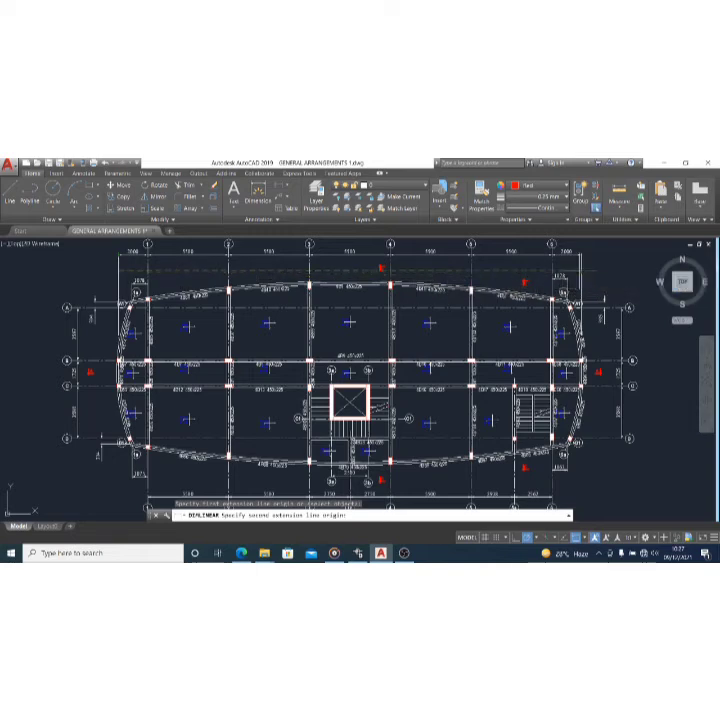
{"action": "left_click", "coordinate": [530, 266]}
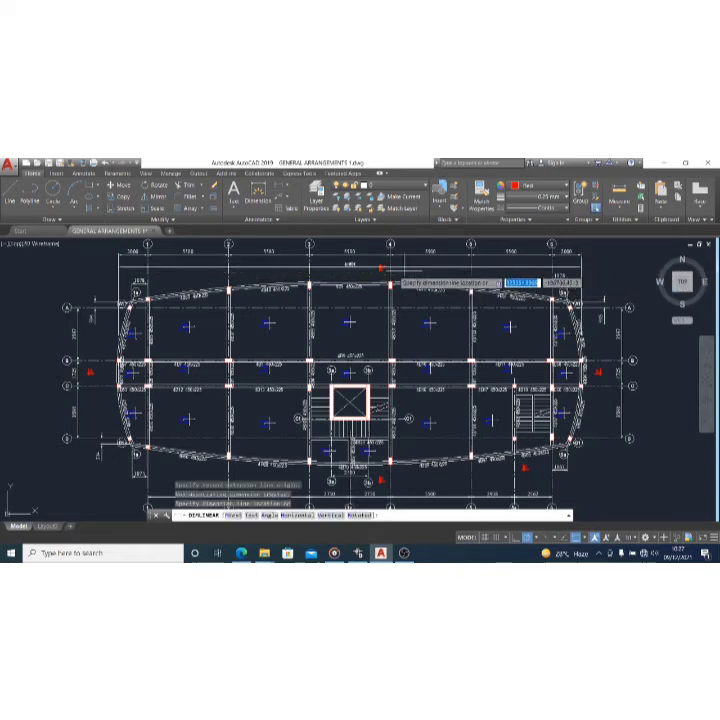
{"action": "scroll", "coordinate": [390, 275], "scroll_direction": "up", "scroll_amount": 5}
{"action": "scroll", "coordinate": [358, 272], "scroll_direction": "down", "scroll_amount": 5}
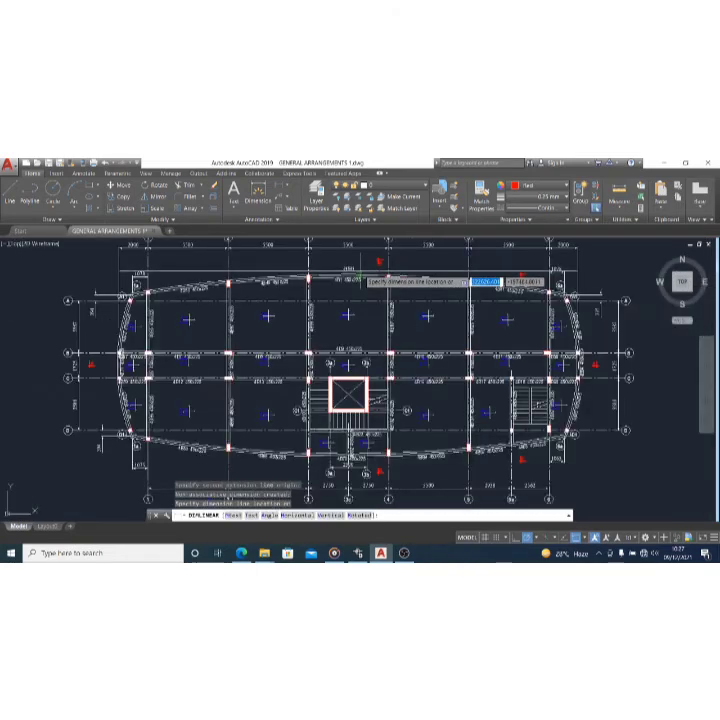
{"action": "key", "text": "Escape"}
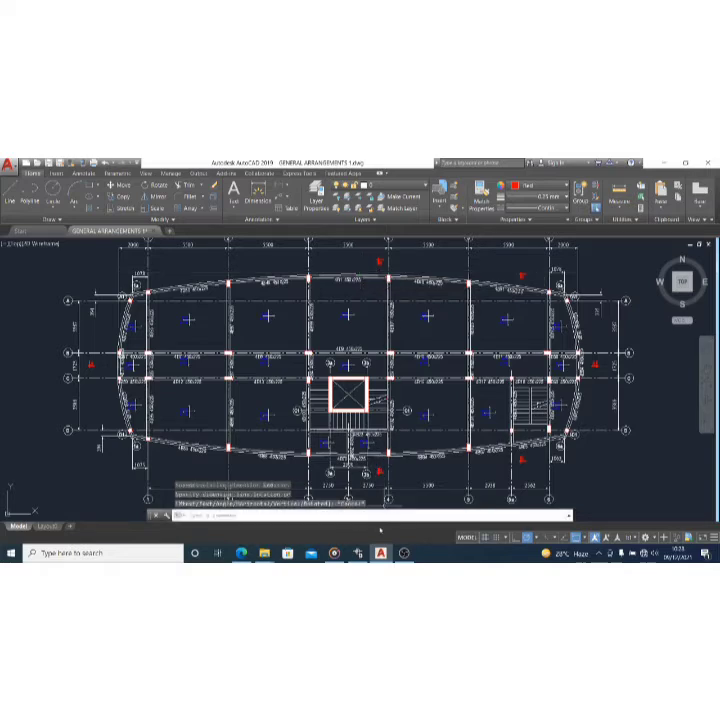
{"action": "left_click", "coordinate": [358, 553]}
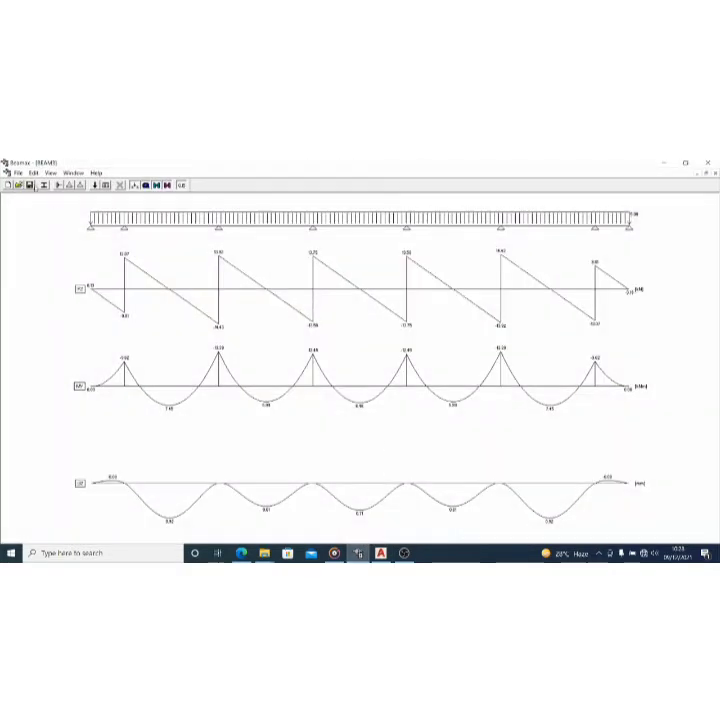
Create a new Beamax beam with a length of 3 via File > New
{"action": "left_click", "coordinate": [17, 172]}
{"action": "left_click", "coordinate": [28, 182]}
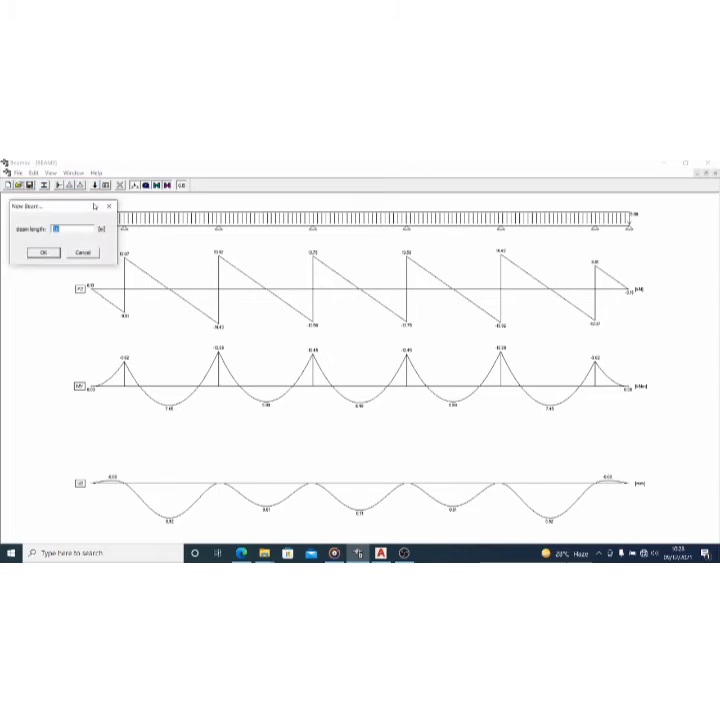
{"action": "type", "text": "3"}
{"action": "key", "text": "Return"}
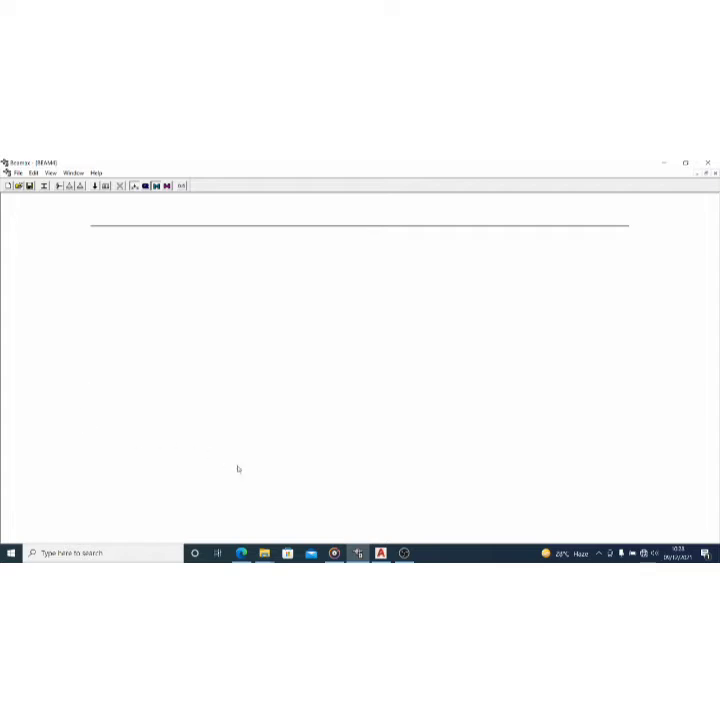
Switch to AutoCAD and zoom around the floor plan to review the grid spans
{"action": "left_click", "coordinate": [357, 553]}
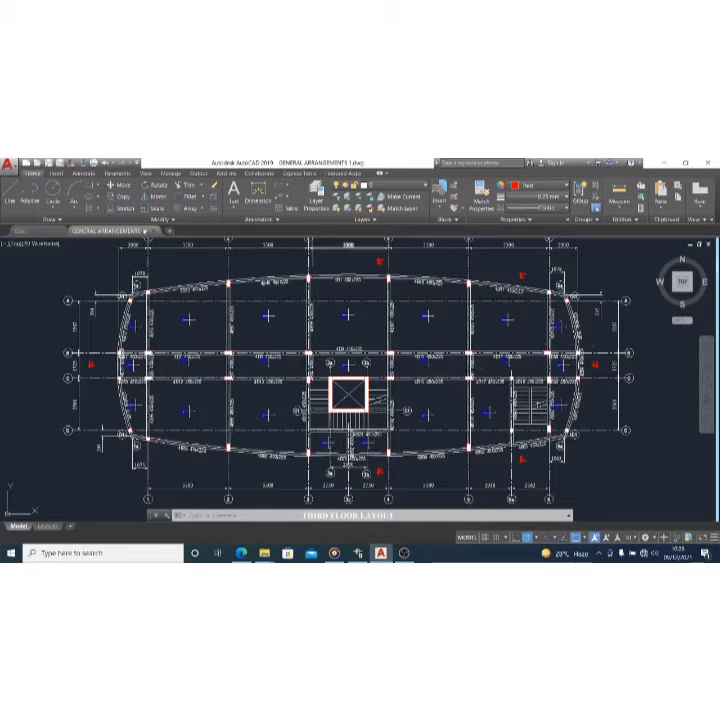
{"action": "scroll", "coordinate": [140, 240], "scroll_direction": "up", "scroll_amount": 2}
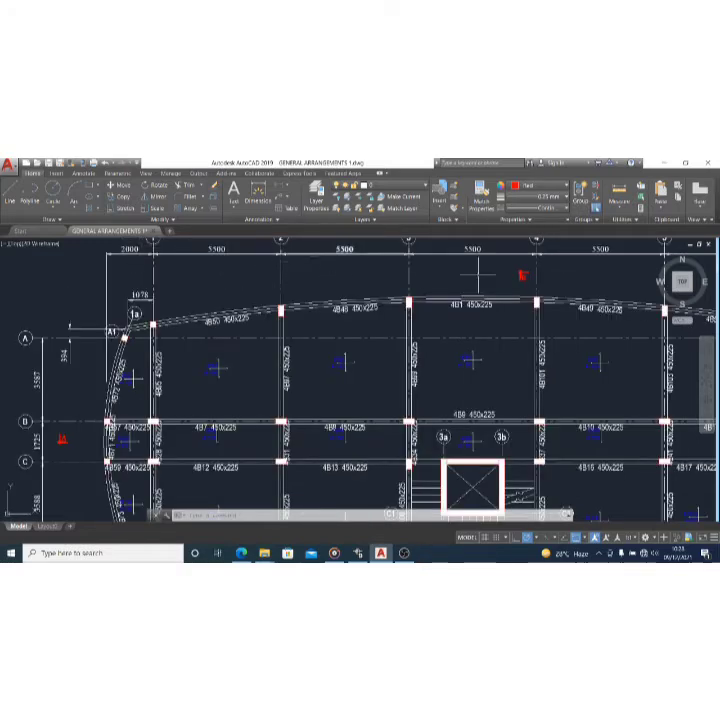
{"action": "scroll", "coordinate": [470, 272], "scroll_direction": "down", "scroll_amount": 2}
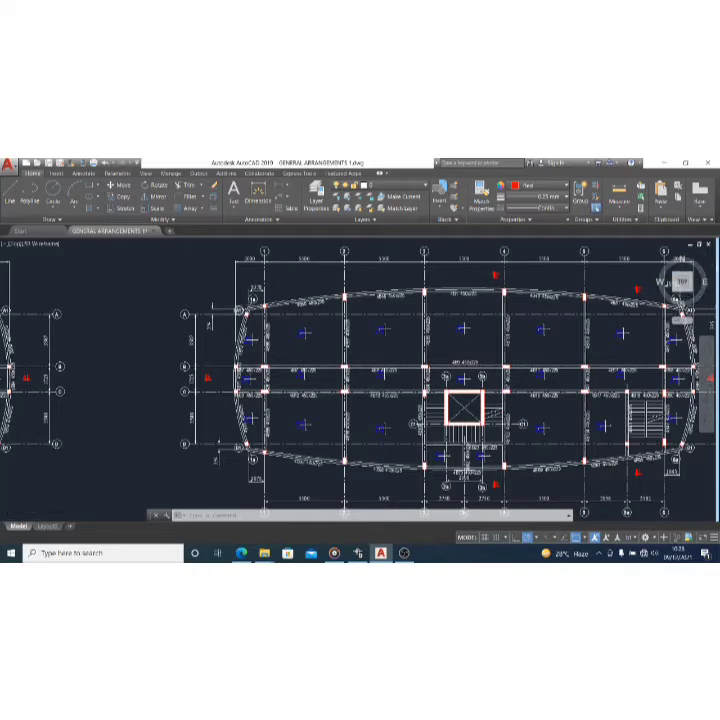
{"action": "scroll", "coordinate": [430, 290], "scroll_direction": "down", "scroll_amount": 2}
{"action": "scroll", "coordinate": [420, 300], "scroll_direction": "up", "scroll_amount": 2}
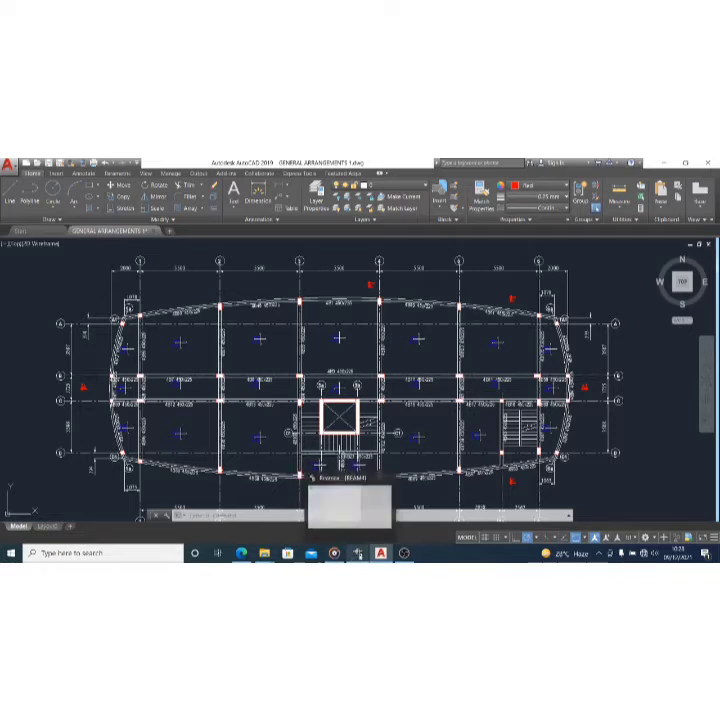
Restore the Beamax window showing the new bare beam
{"action": "left_click", "coordinate": [358, 553]}
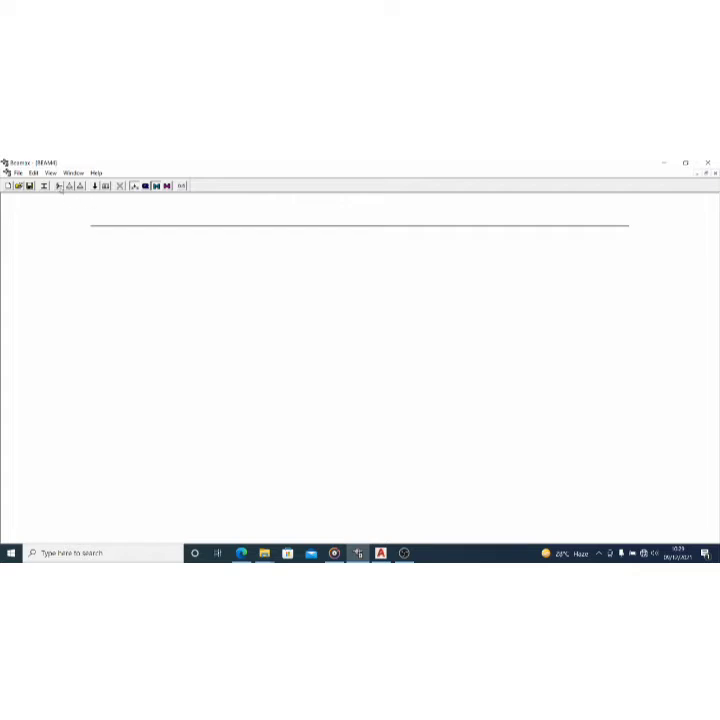
Preview the Fixed, Hinged and Roller support settings, closing each without adding a support
{"action": "left_click", "coordinate": [68, 186]}
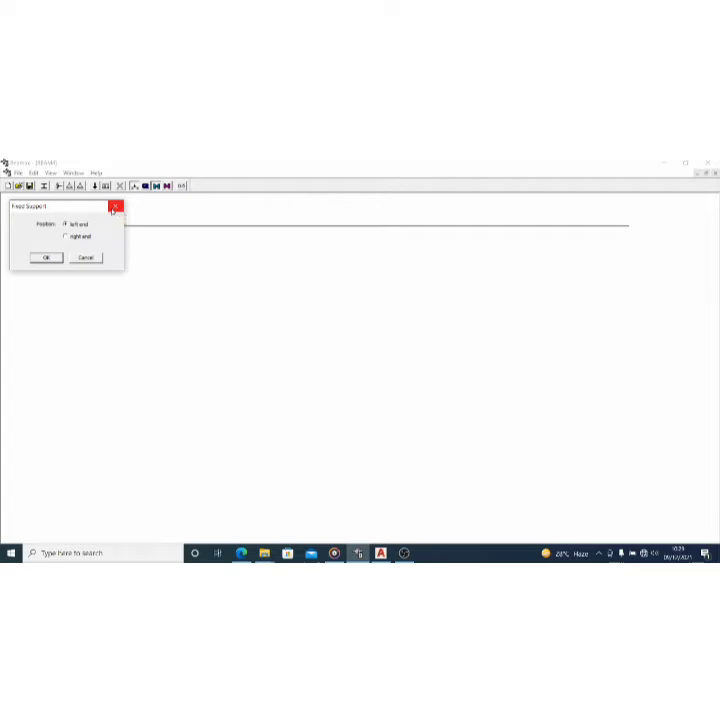
{"action": "left_click", "coordinate": [114, 208]}
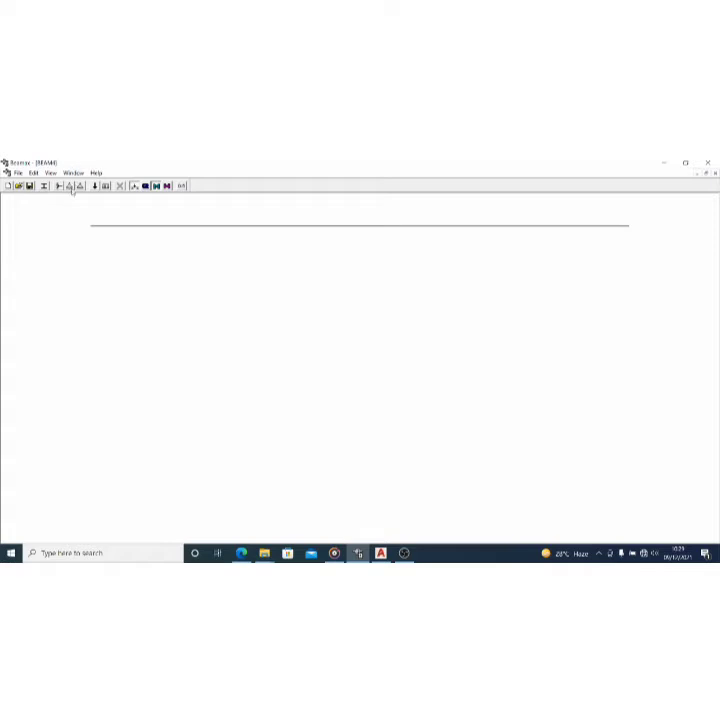
{"action": "left_click", "coordinate": [69, 186]}
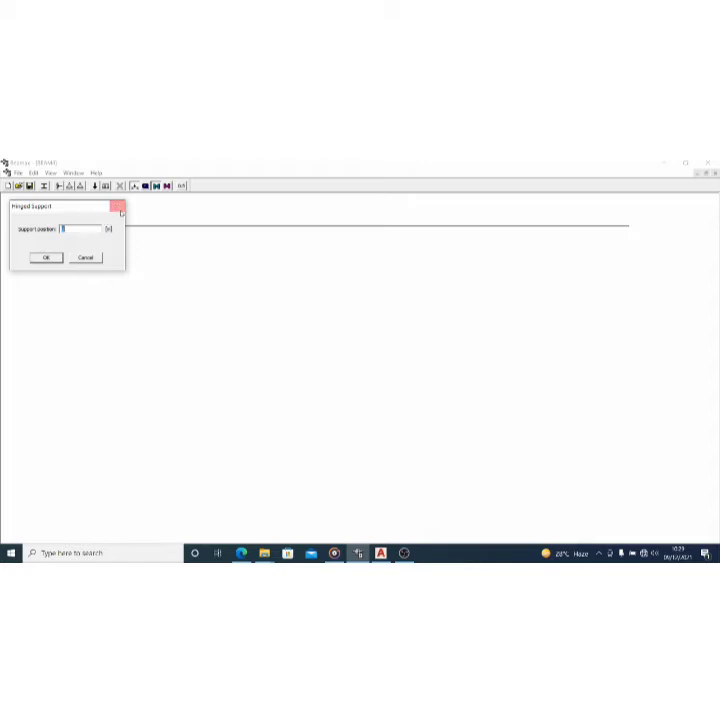
{"action": "left_click", "coordinate": [116, 206]}
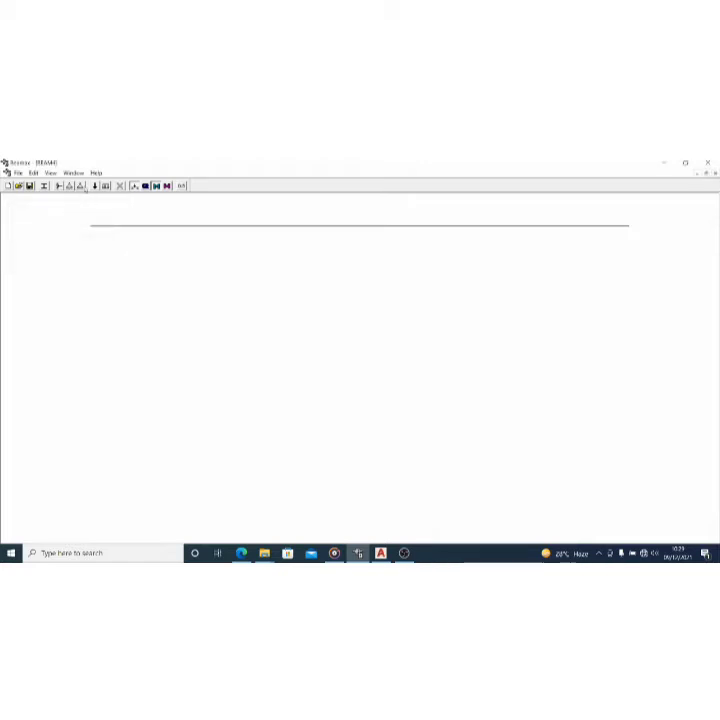
{"action": "left_click", "coordinate": [81, 186]}
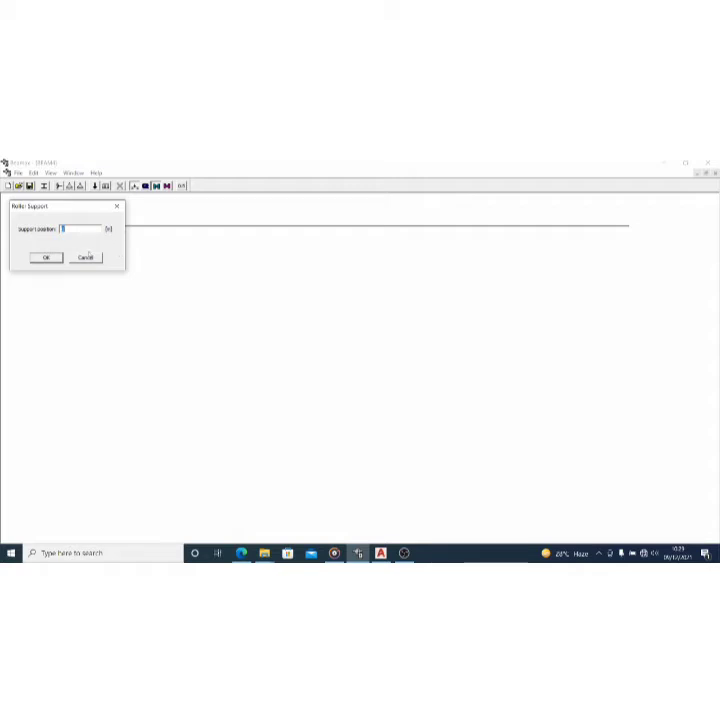
{"action": "left_click", "coordinate": [116, 206]}
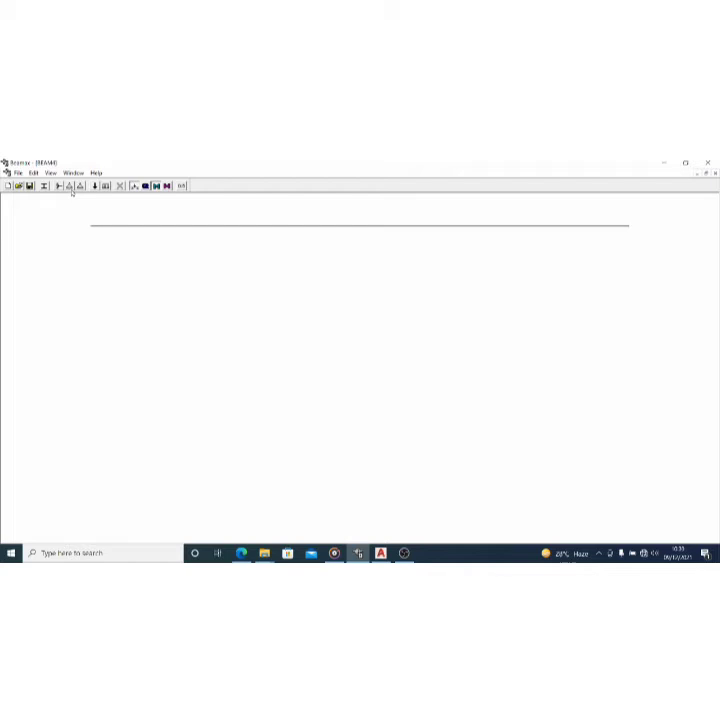
Add a hinged support at the beam's left end, briefly checking the AutoCAD plan
{"action": "left_click", "coordinate": [70, 186]}
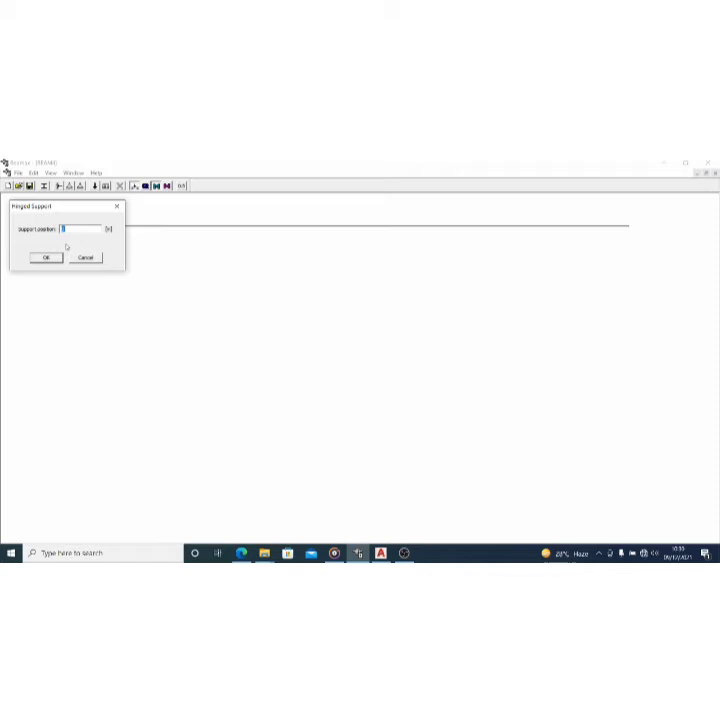
{"action": "key", "text": "Return"}
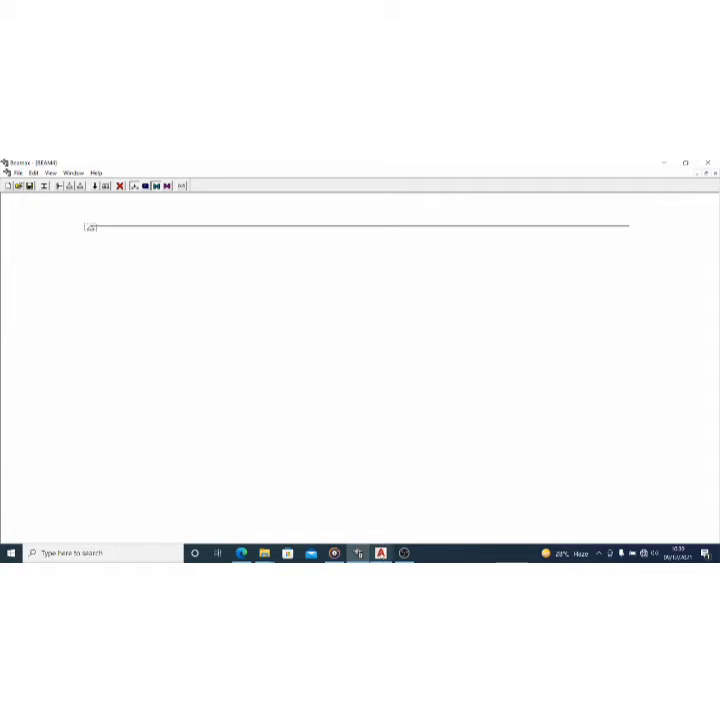
{"action": "left_click", "coordinate": [380, 553]}
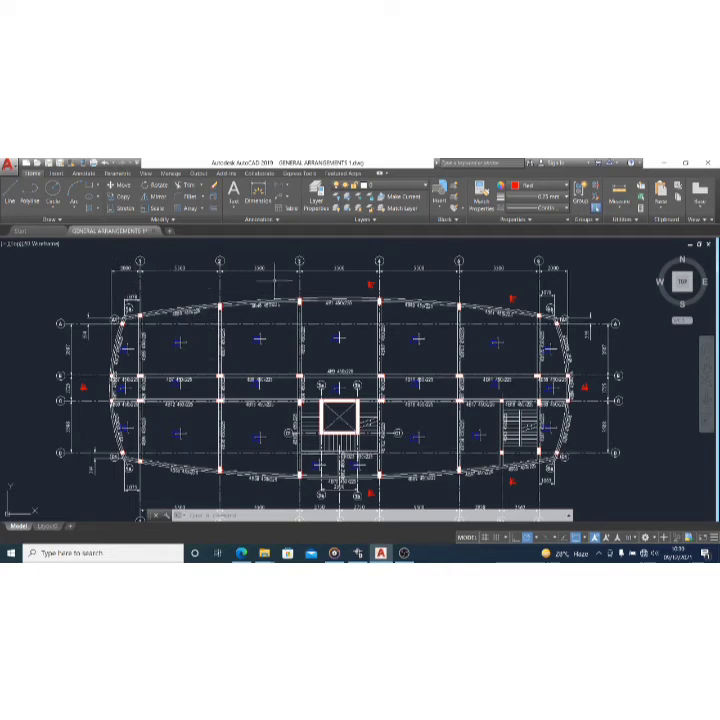
{"action": "left_click", "coordinate": [358, 553]}
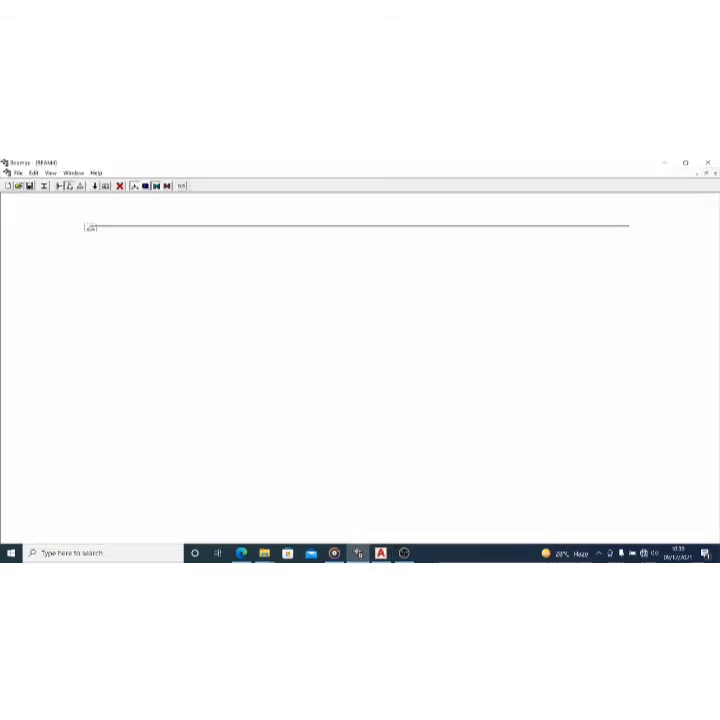
Add a second hinged support near the left end, entering 0.5 as its position
{"action": "left_click", "coordinate": [88, 227]}
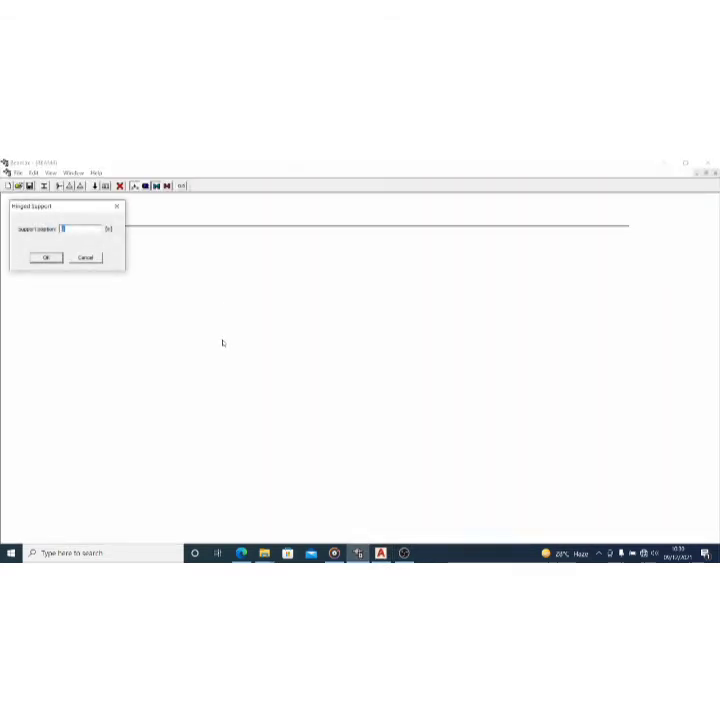
{"action": "type", "text": "0"}
{"action": "type", "text": ".5"}
{"action": "key", "text": "Return"}
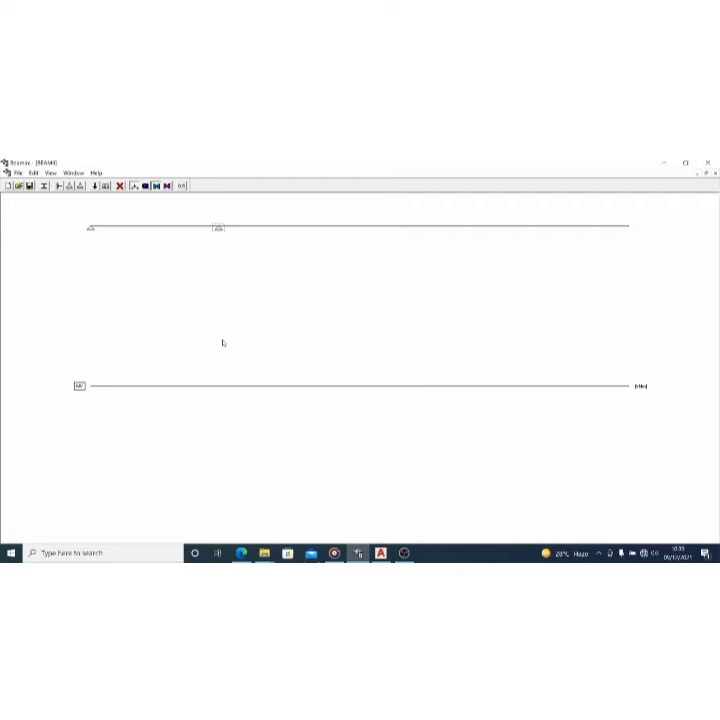